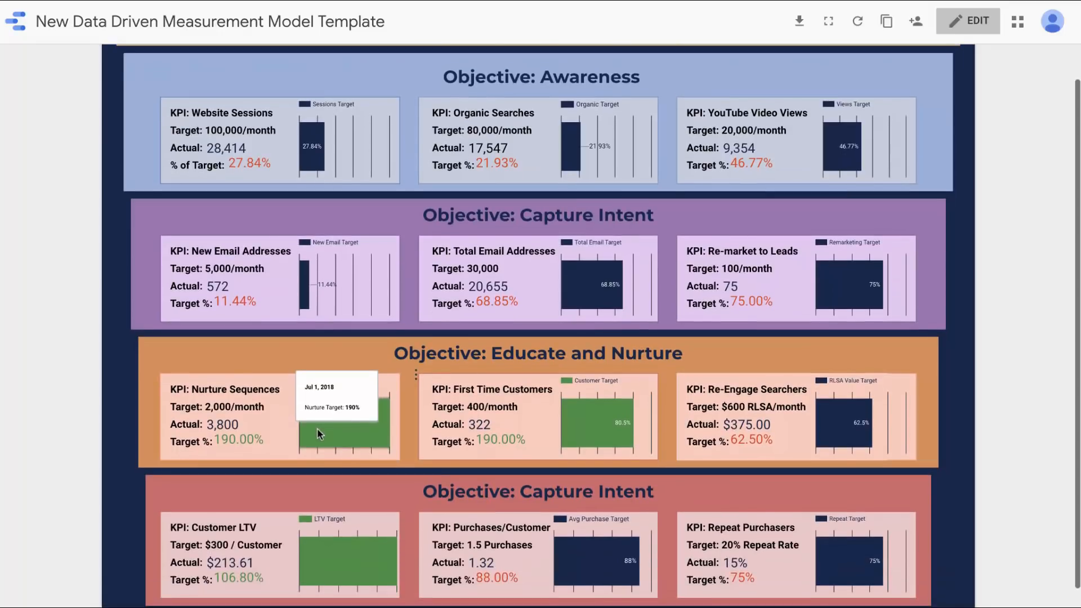
Step: Open the report for editing and set the First Time Customers target percentage scorecard's metric to Customer Target
{"action": "mouse_move", "coordinate": [341, 535]}
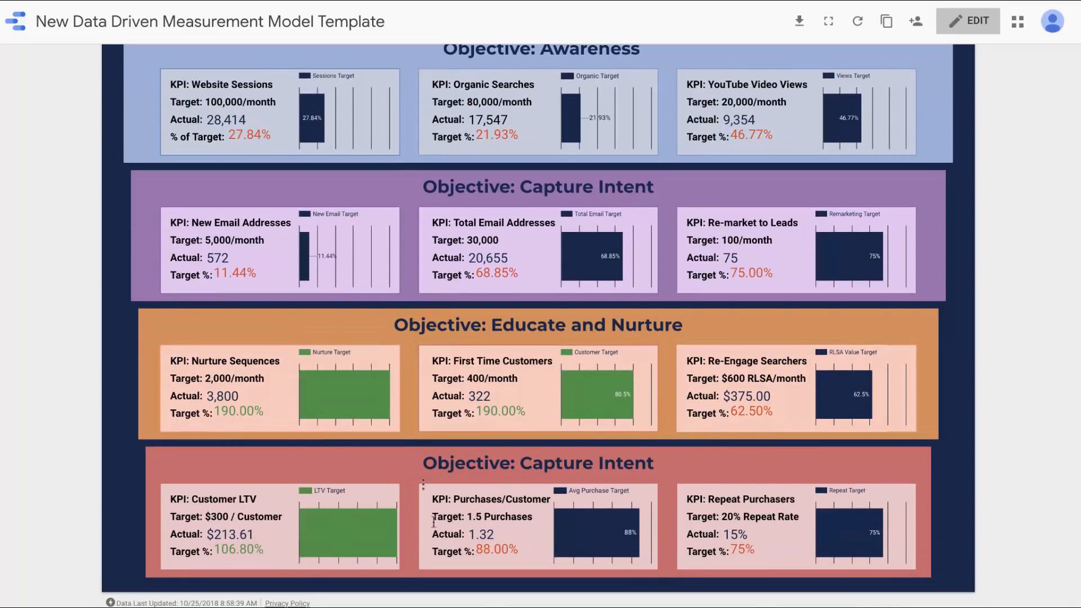
{"action": "mouse_move", "coordinate": [603, 408]}
{"action": "left_click", "coordinate": [964, 24]}
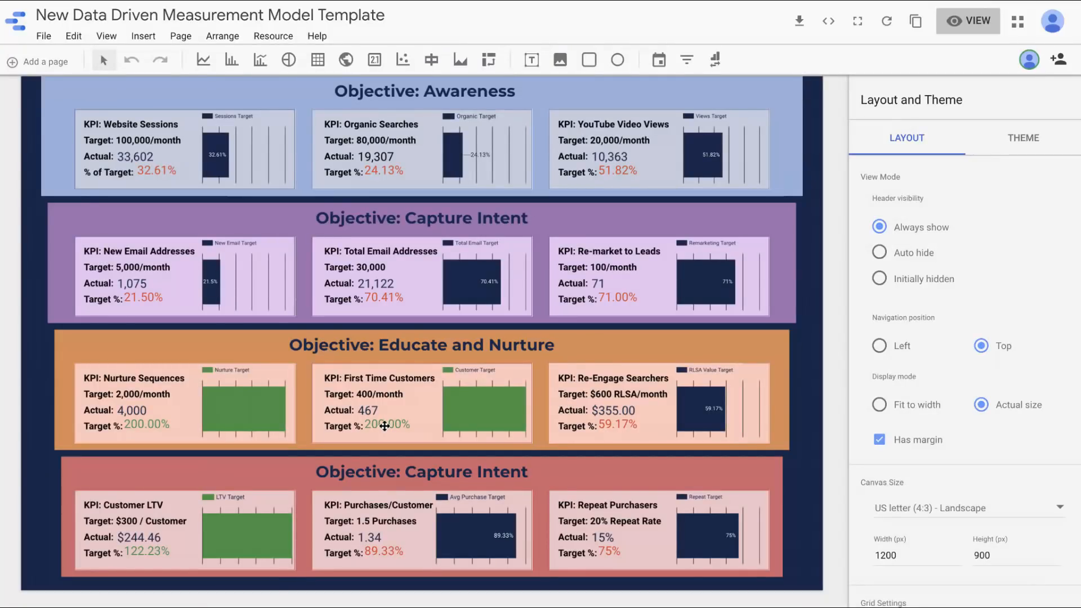
{"action": "scroll", "coordinate": [388, 423], "scroll_direction": "up", "scroll_amount": 3}
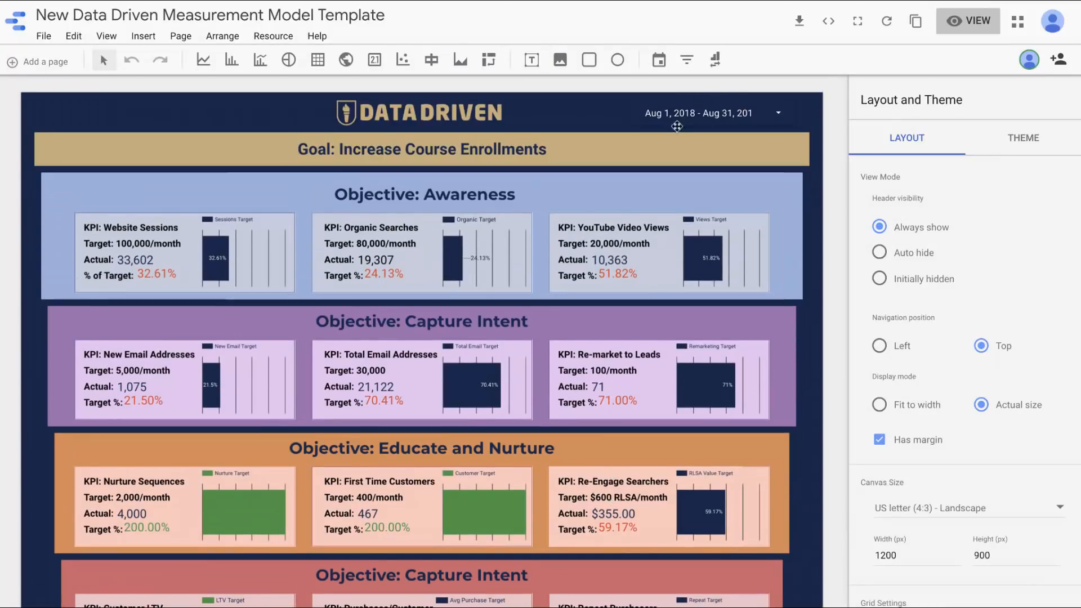
{"action": "scroll", "coordinate": [531, 217], "scroll_direction": "down", "scroll_amount": 3}
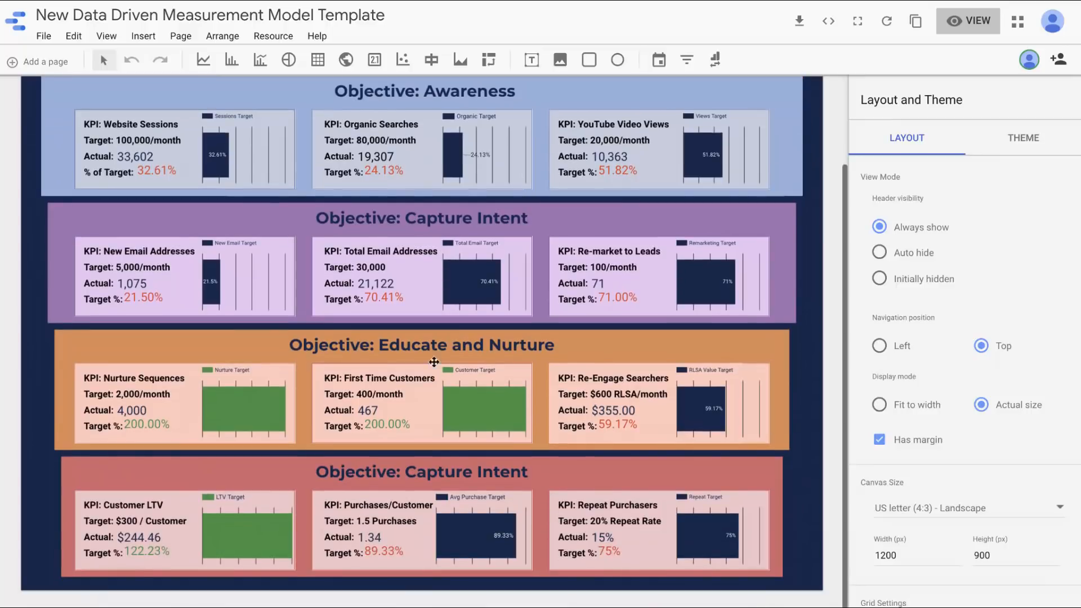
{"action": "left_click", "coordinate": [376, 424]}
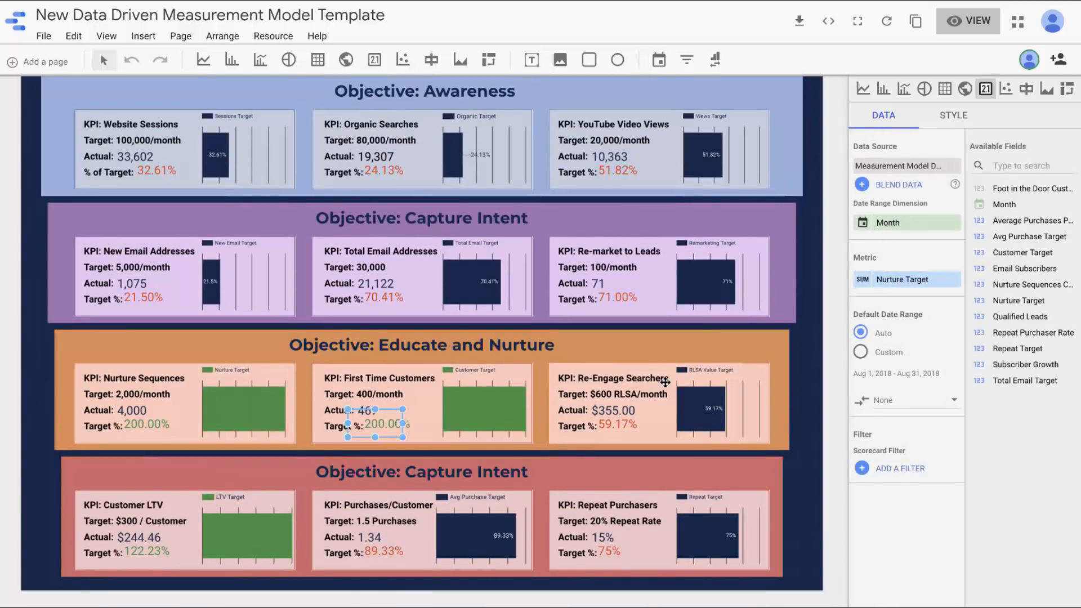
{"action": "left_click", "coordinate": [894, 289]}
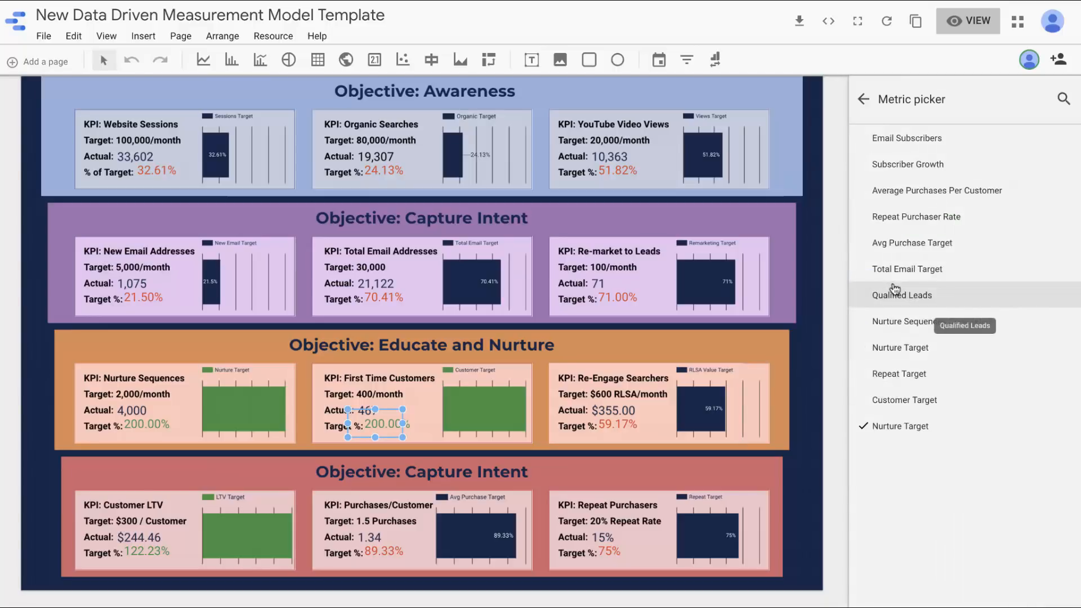
{"action": "left_click", "coordinate": [905, 410]}
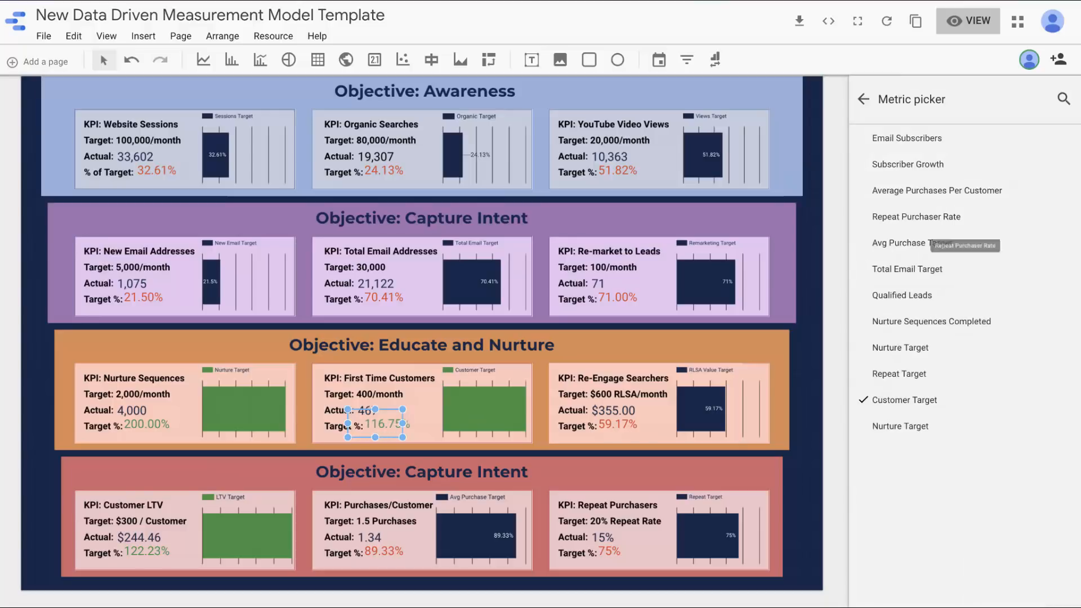
{"action": "left_click", "coordinate": [863, 99]}
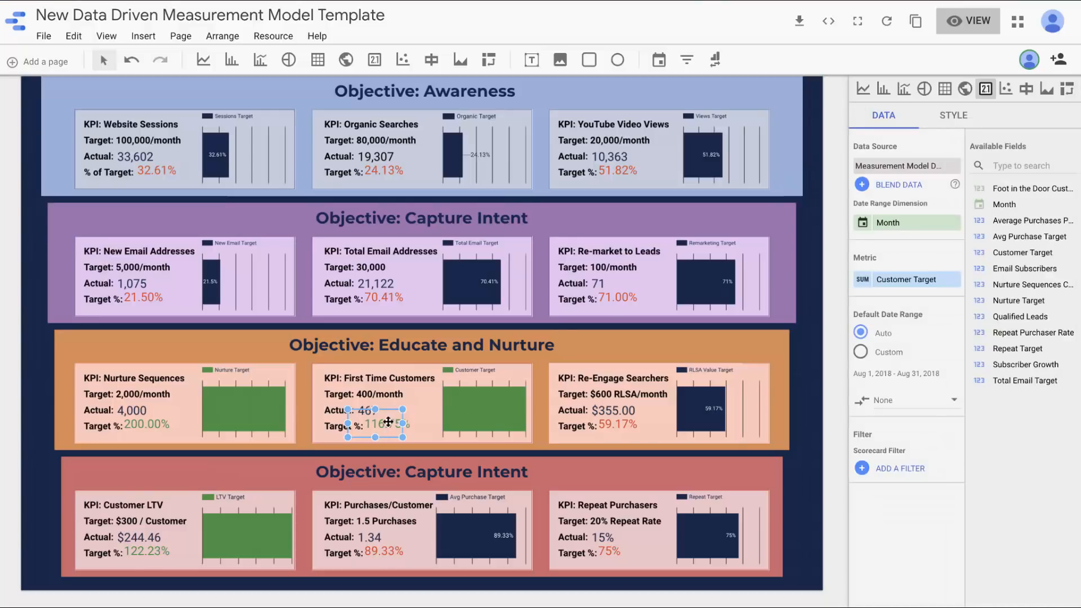
Step: Try dark grey for the First Time Customers chart's bar and set it back to green
{"action": "left_click", "coordinate": [463, 411]}
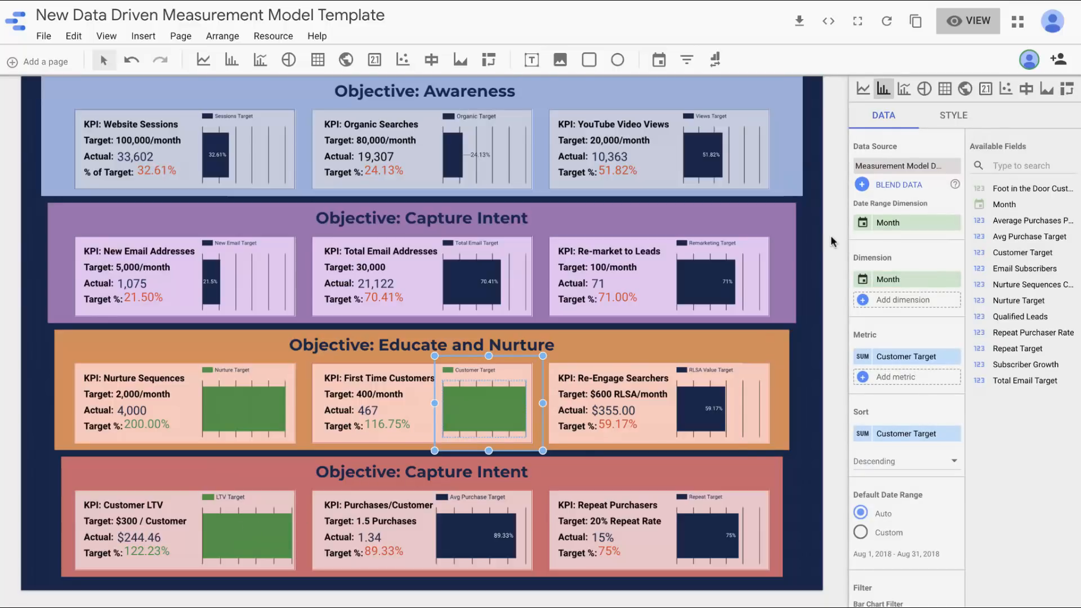
{"action": "left_click", "coordinate": [955, 116]}
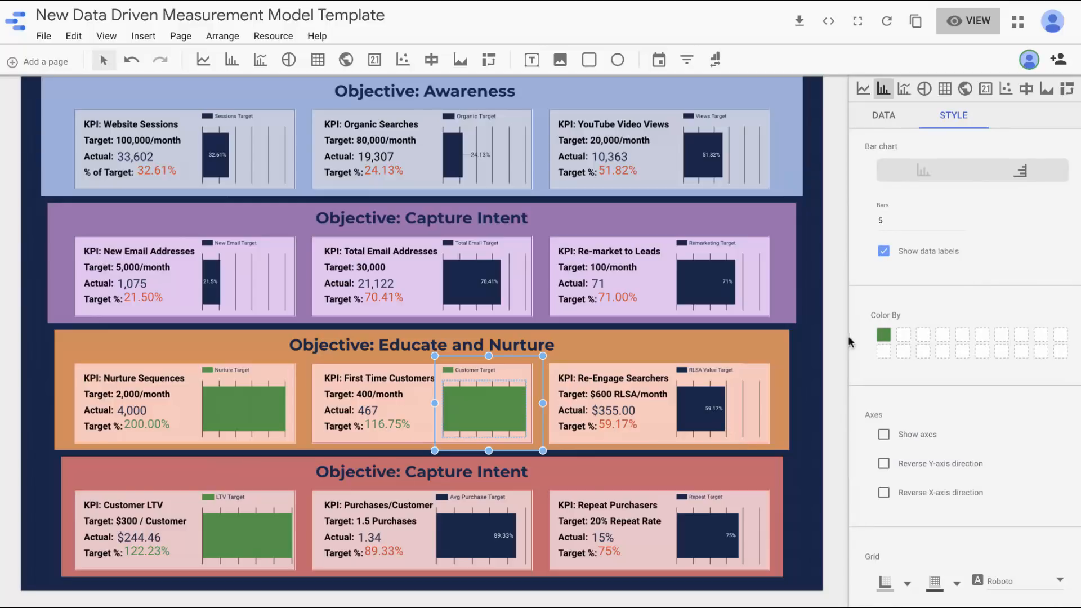
{"action": "left_click", "coordinate": [884, 335]}
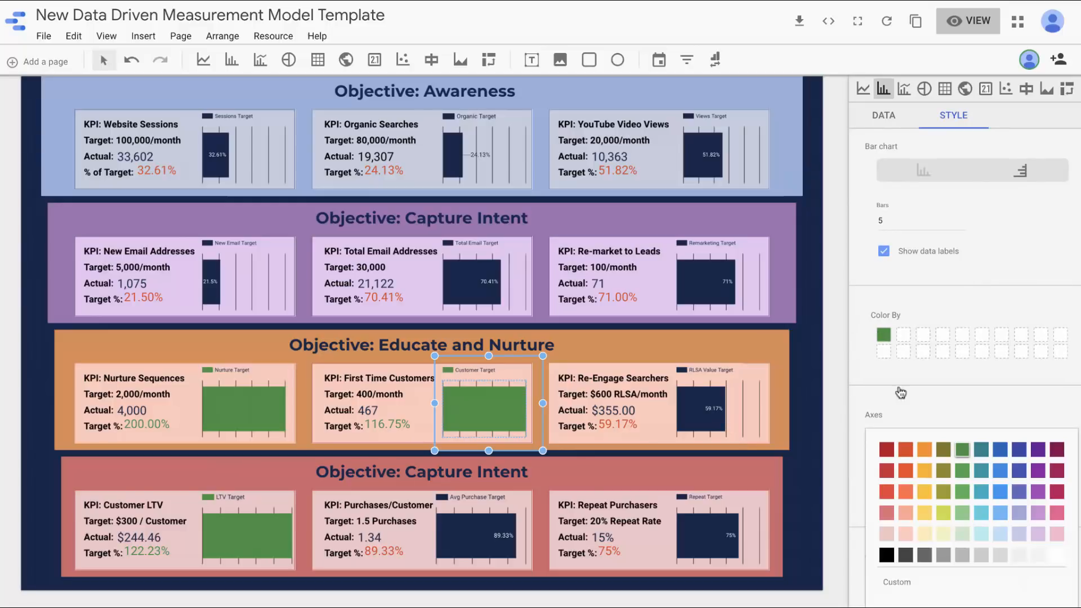
{"action": "left_click", "coordinate": [905, 555]}
{"action": "left_click", "coordinate": [882, 338]}
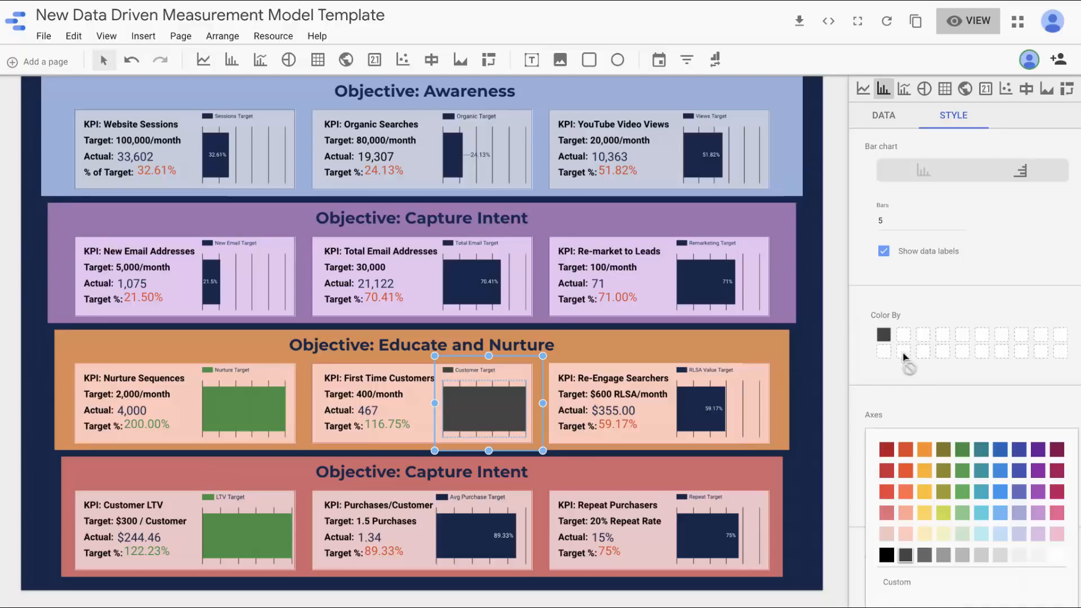
{"action": "left_click", "coordinate": [968, 457]}
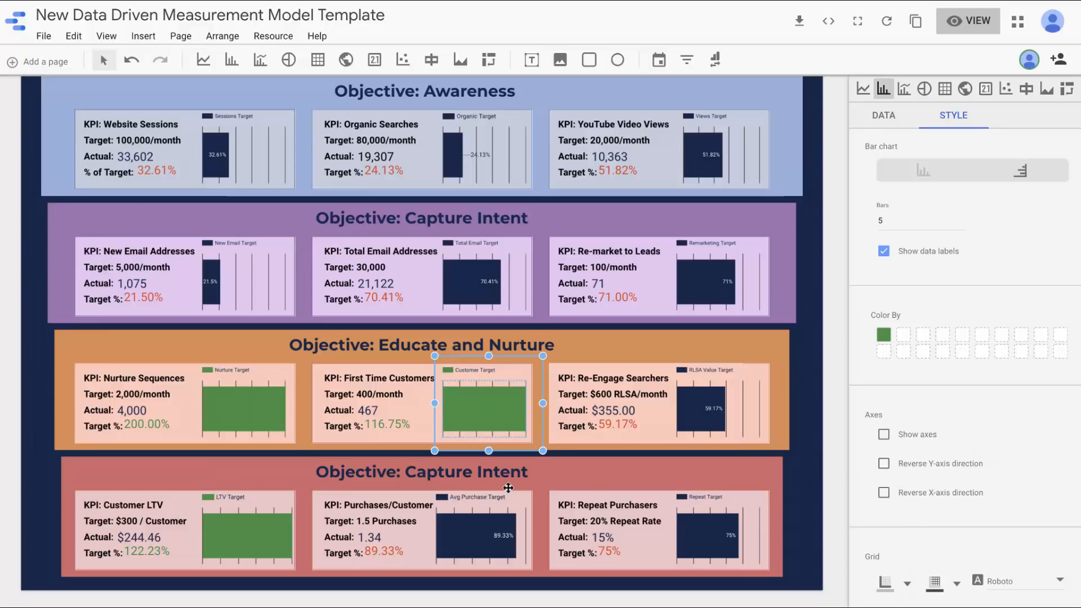
Step: Recolour the bars of the Purchases/Customer and Repeat Purchasers charts orange-red
{"action": "left_click", "coordinate": [451, 528]}
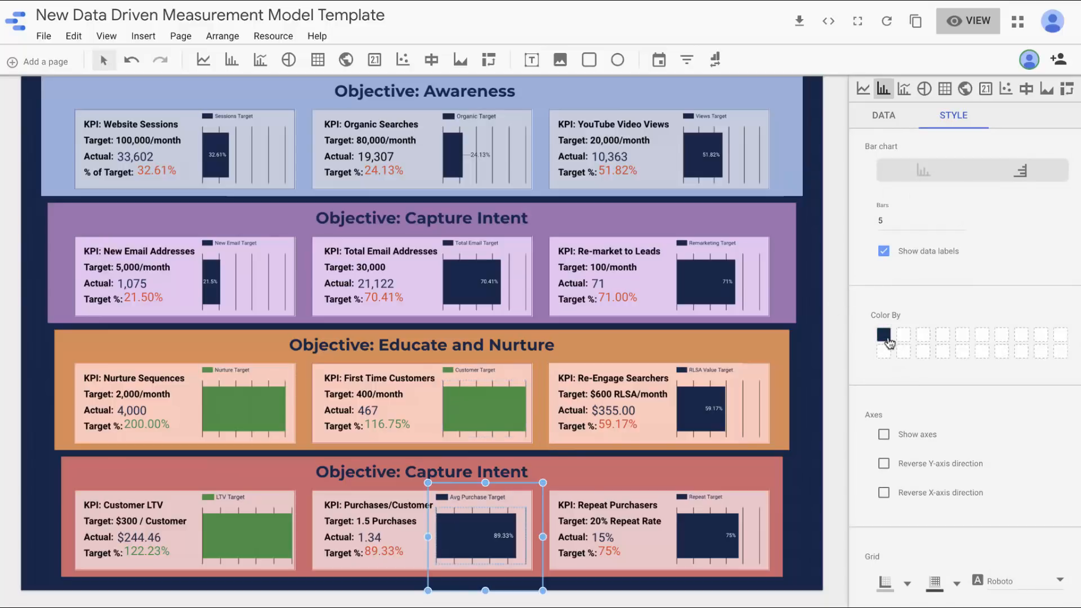
{"action": "left_click", "coordinate": [885, 338]}
{"action": "left_click", "coordinate": [902, 450]}
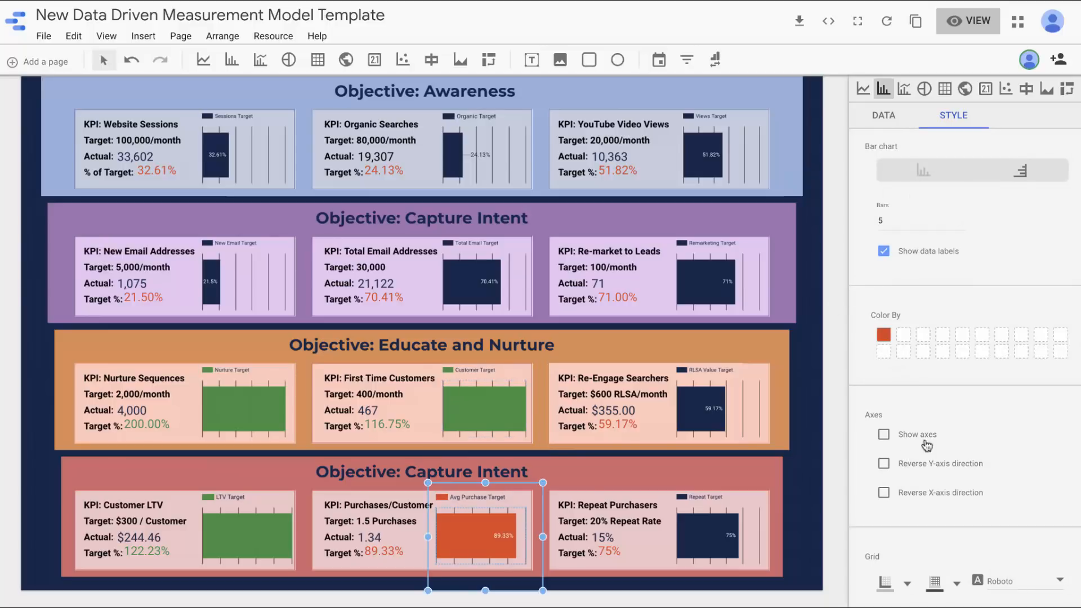
{"action": "left_click", "coordinate": [694, 523]}
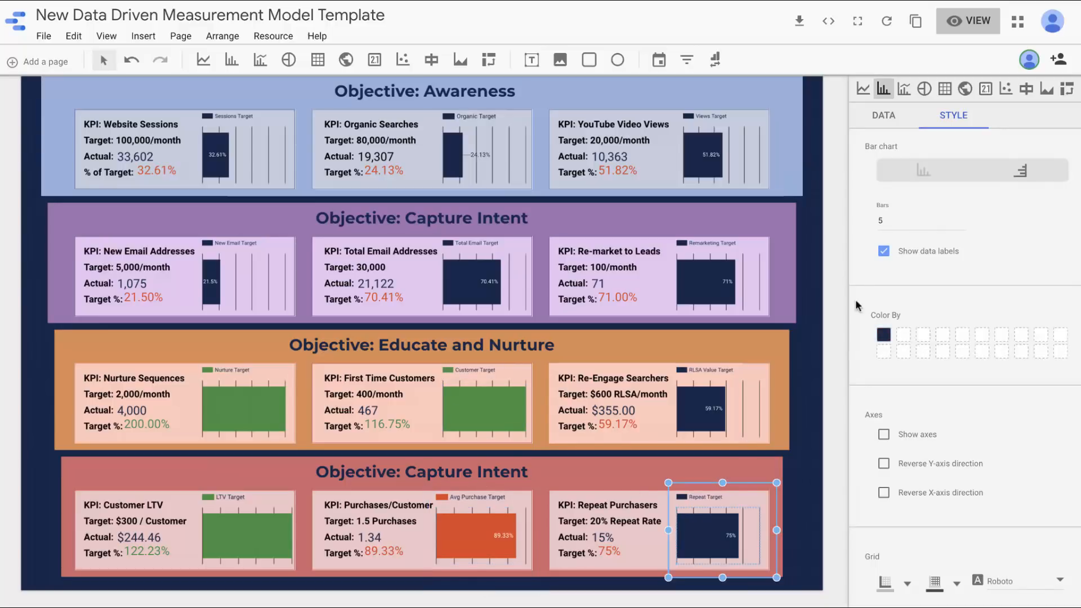
{"action": "left_click", "coordinate": [883, 336]}
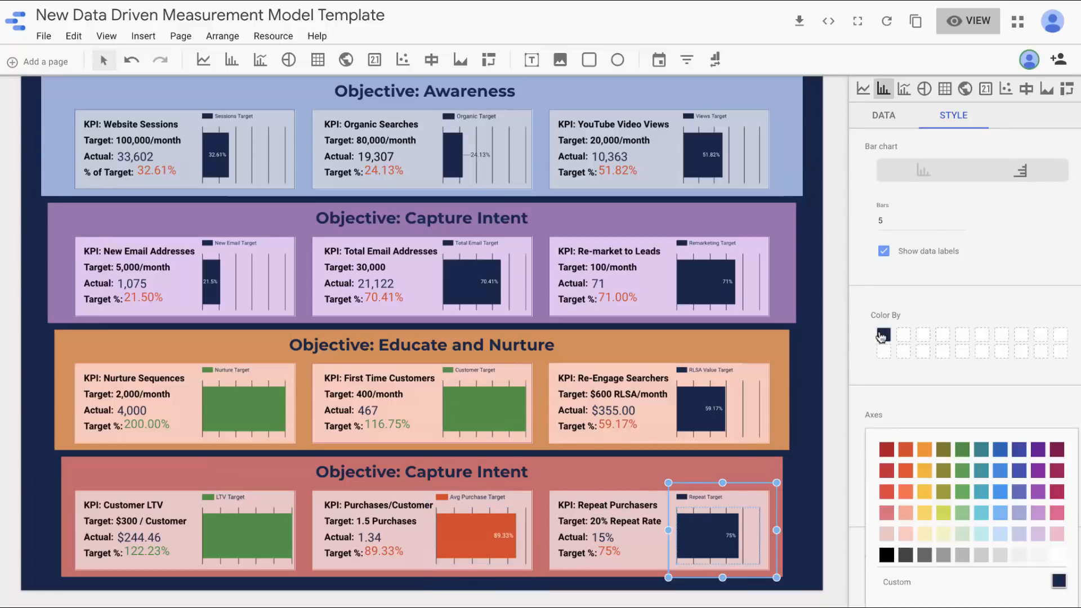
{"action": "left_click", "coordinate": [906, 449]}
Step: Recolour the bars of the Re-market to Leads and Re-Engage Searchers charts orange-red
{"action": "left_click", "coordinate": [725, 293]}
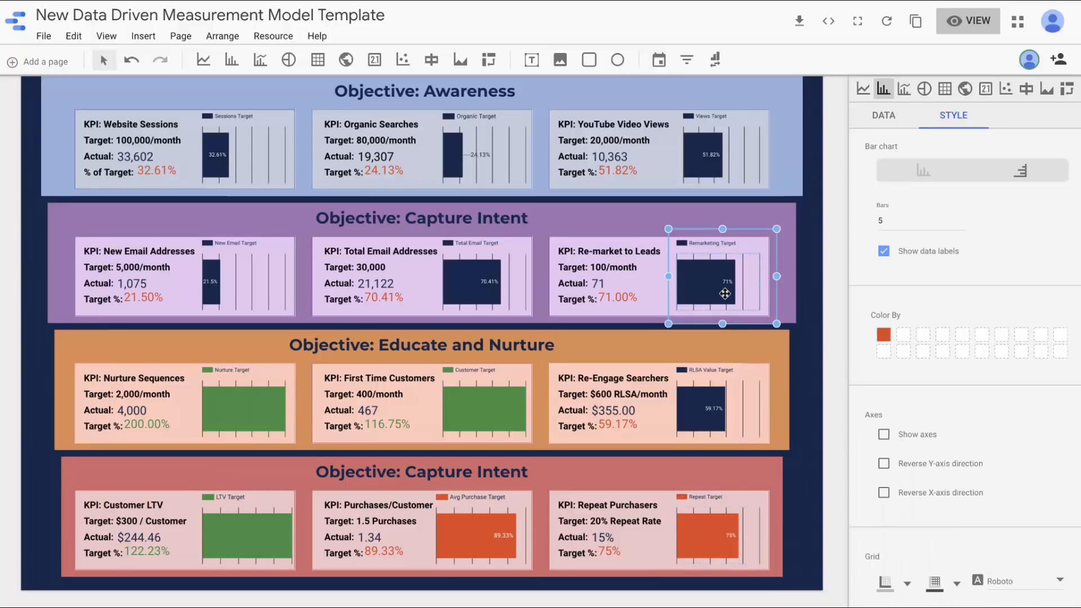
{"action": "left_click", "coordinate": [883, 336]}
{"action": "left_click", "coordinate": [905, 449]}
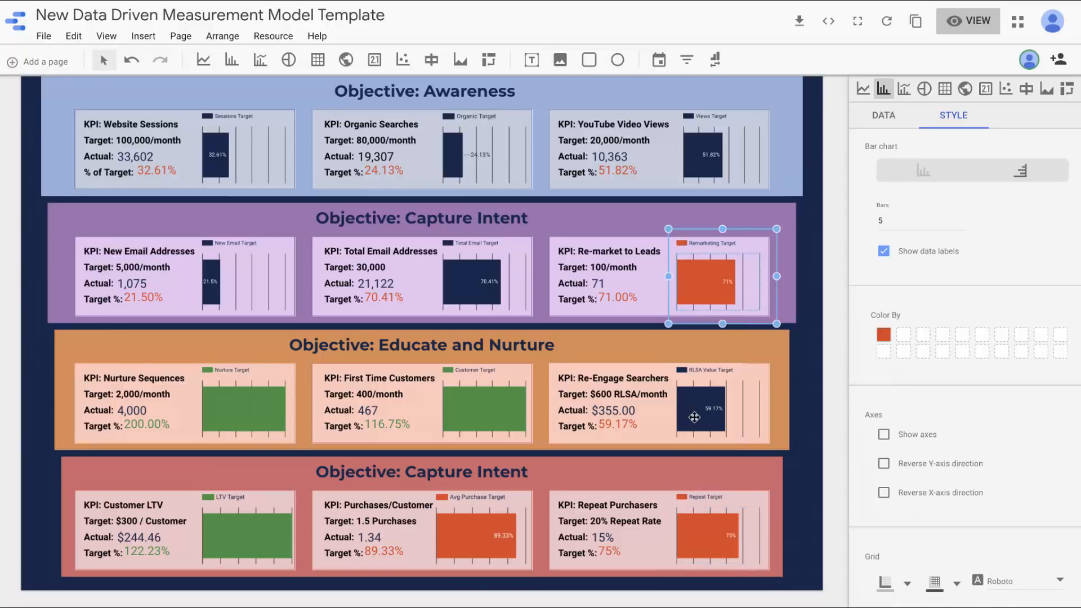
{"action": "left_click", "coordinate": [754, 389]}
{"action": "left_click", "coordinate": [883, 335]}
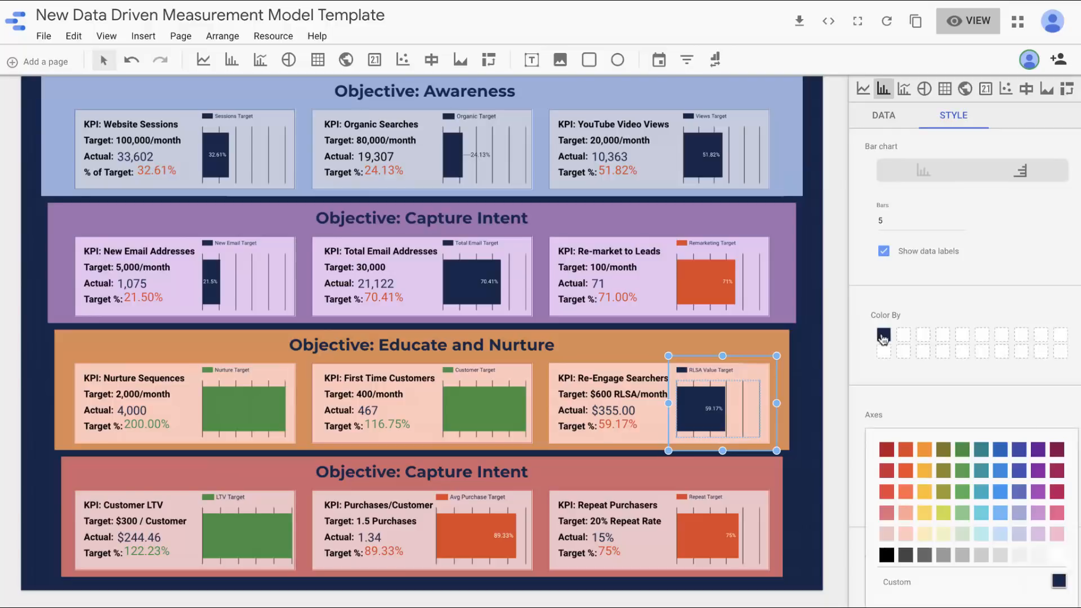
{"action": "left_click", "coordinate": [905, 449]}
Step: Recolour the bars of the YouTube Video Views and Organic Searches charts orange-red
{"action": "left_click", "coordinate": [708, 170]}
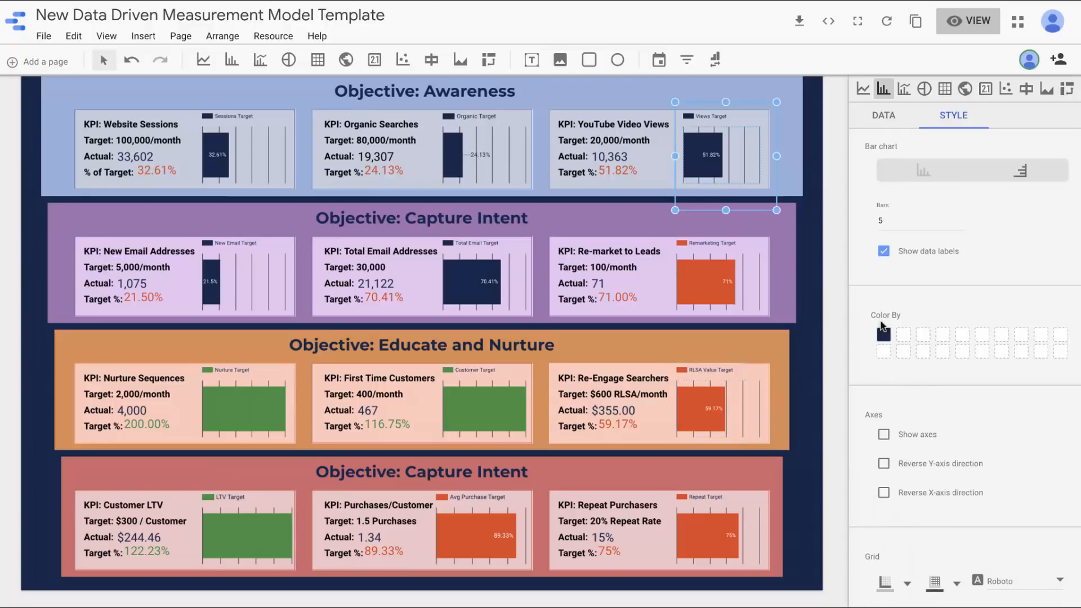
{"action": "left_click", "coordinate": [882, 336]}
{"action": "left_click", "coordinate": [905, 449]}
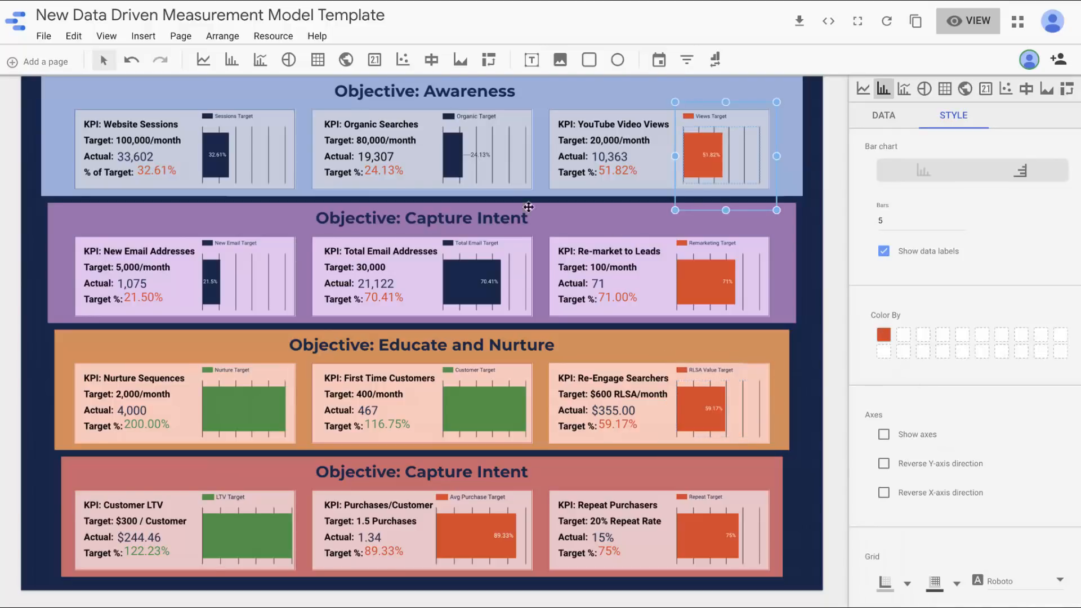
{"action": "left_click", "coordinate": [455, 162]}
{"action": "left_click", "coordinate": [883, 336]}
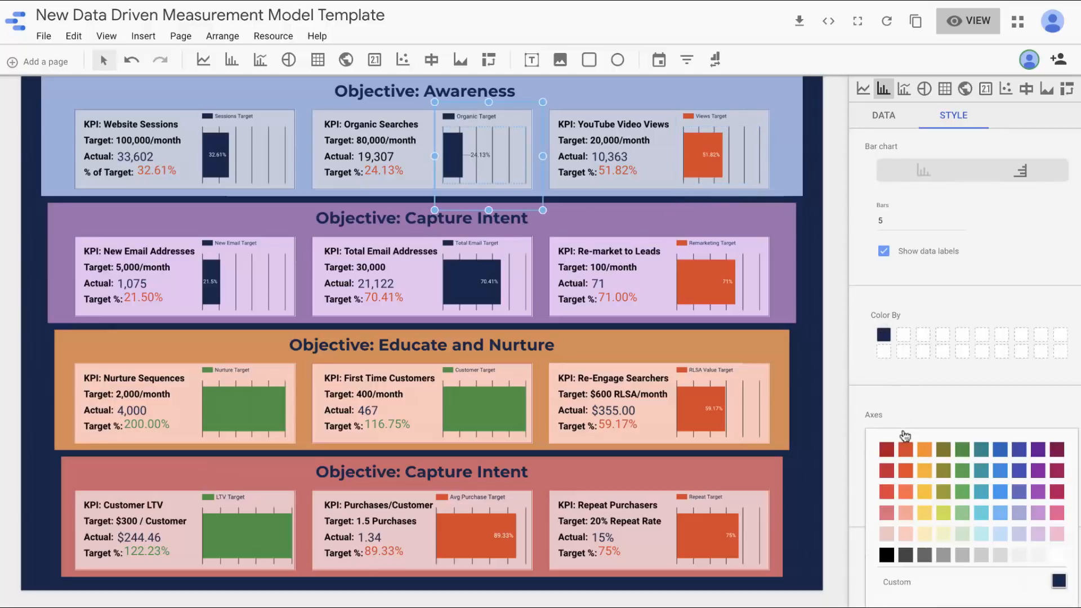
{"action": "left_click", "coordinate": [905, 449]}
Step: Recolour the bars of the Total Email Addresses, New Email Addresses and Website Sessions charts orange-red
{"action": "left_click", "coordinate": [247, 276]}
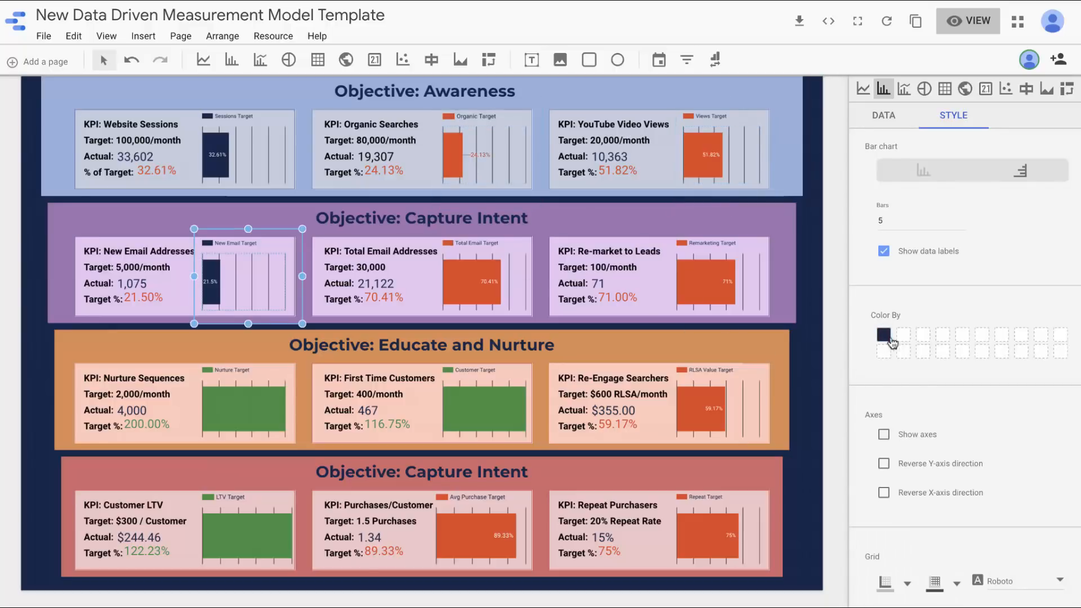
{"action": "left_click", "coordinate": [883, 335]}
{"action": "left_click", "coordinate": [905, 449]}
{"action": "left_click", "coordinate": [218, 153]}
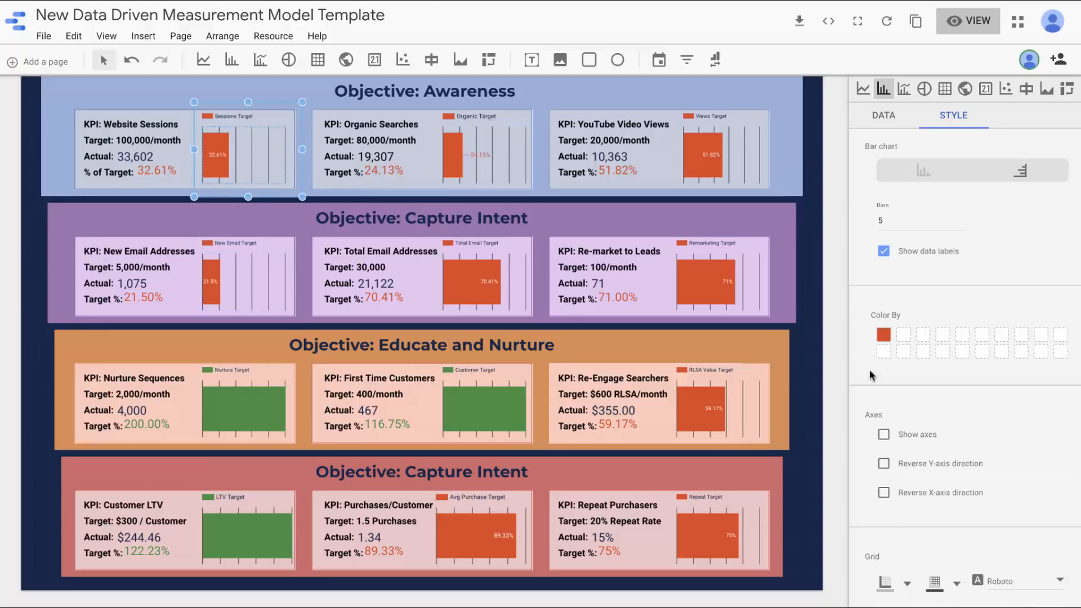
Step: Inspect the data settings of the Website Sessions and Organic Searches scorecards, including the list of selectable data sources
{"action": "left_click", "coordinate": [134, 161]}
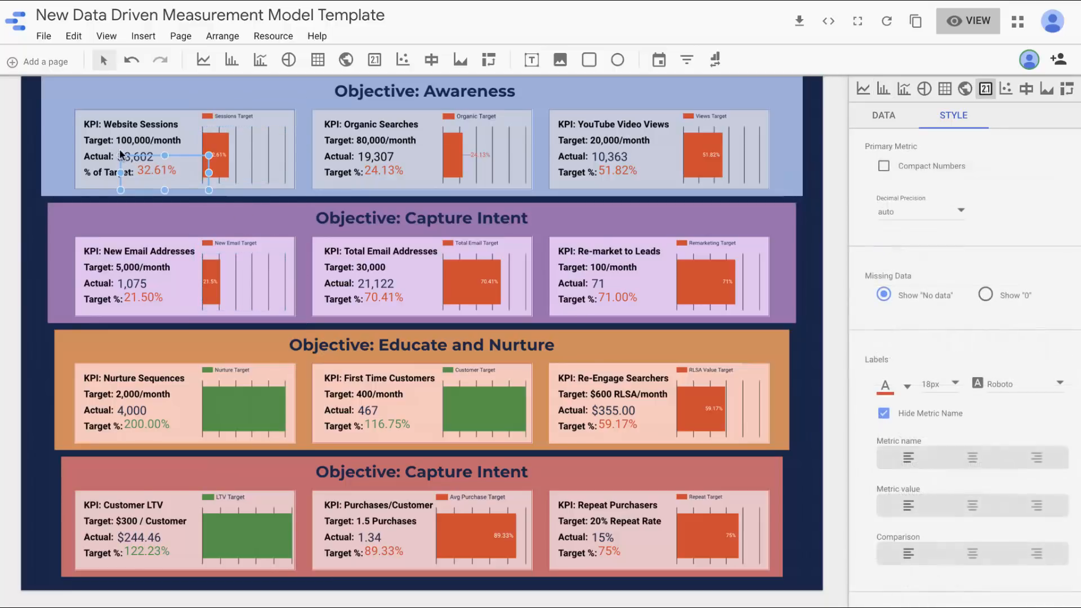
{"action": "left_click", "coordinate": [883, 116]}
{"action": "left_click", "coordinate": [359, 156]}
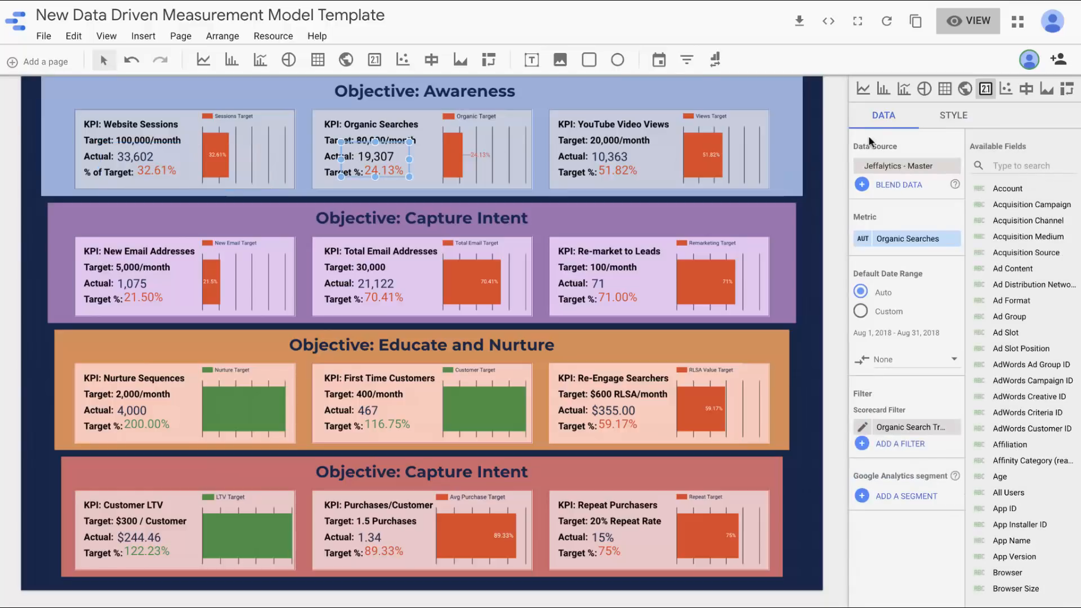
{"action": "left_click", "coordinate": [900, 168]}
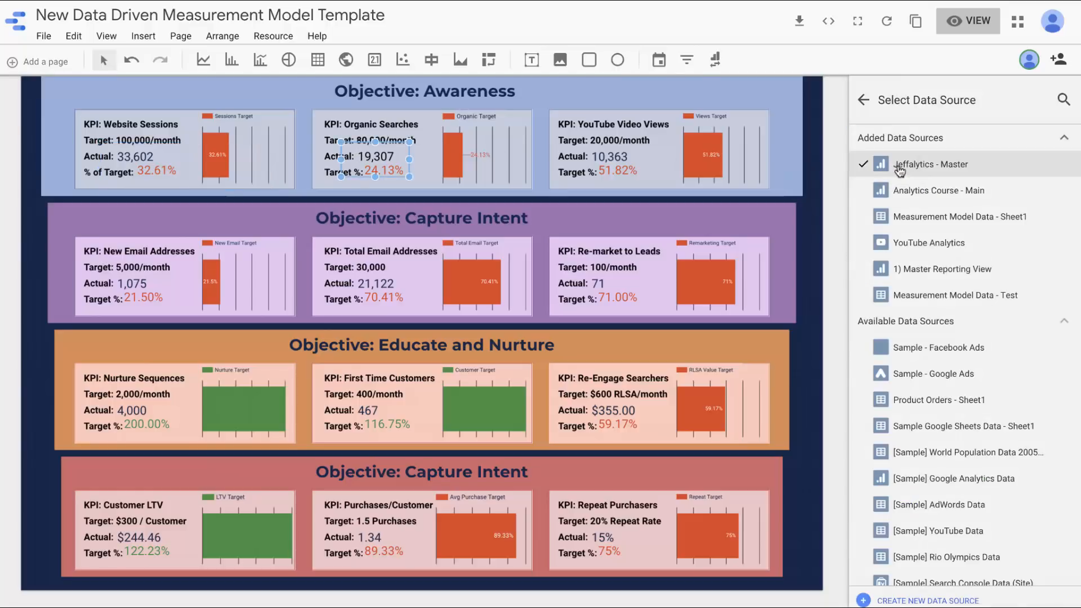
{"action": "left_click", "coordinate": [864, 102]}
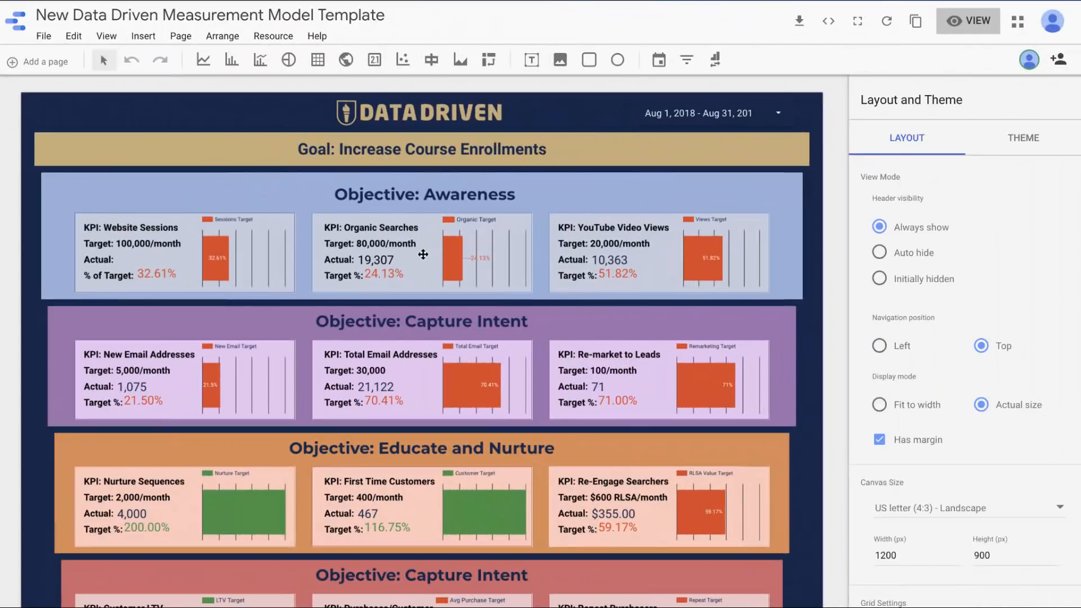
Step: Compare the data sources and metrics behind the Organic Searches target percentage, its bar chart and the YouTube Video Views chart
{"action": "left_click", "coordinate": [373, 275]}
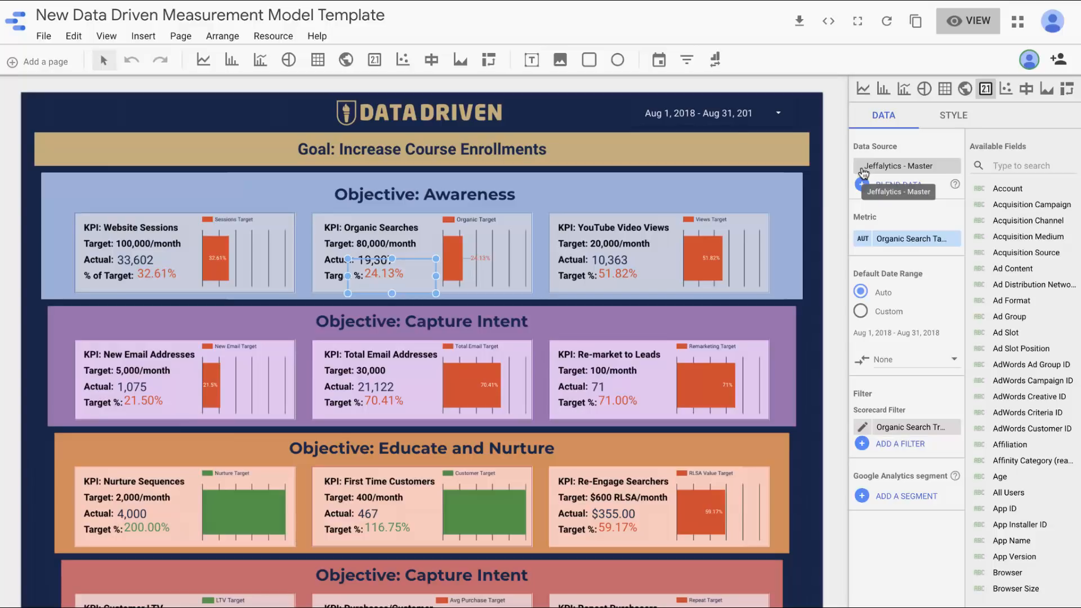
{"action": "left_click", "coordinate": [463, 271]}
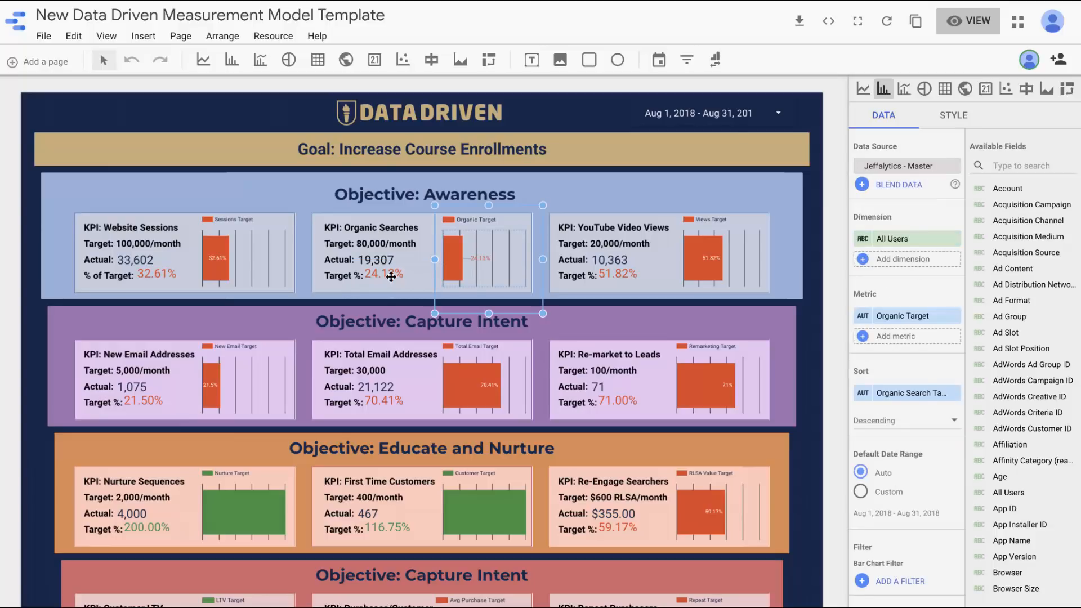
{"action": "left_click", "coordinate": [391, 276]}
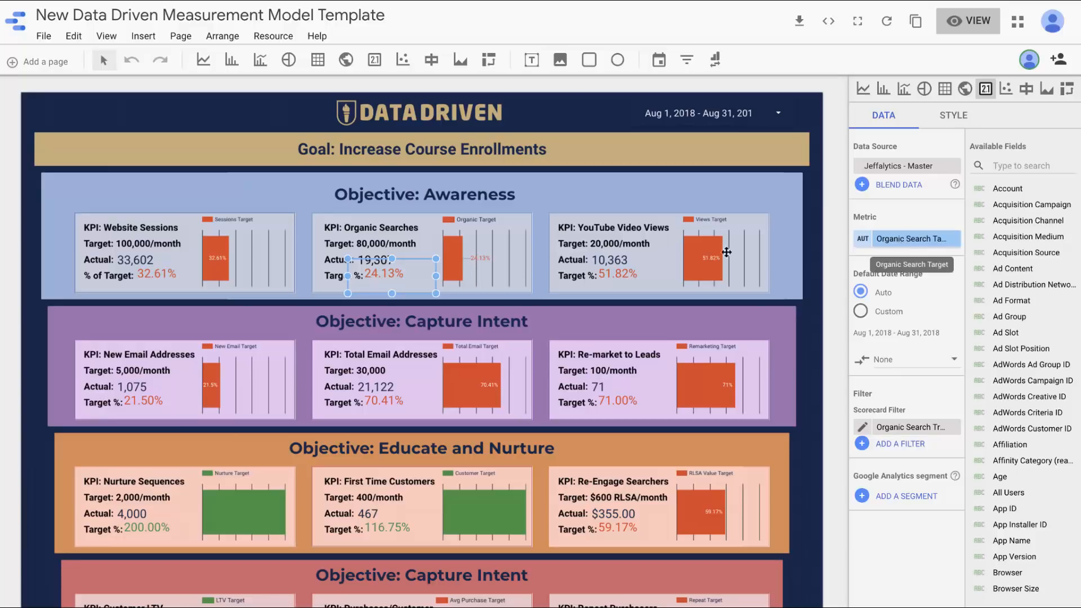
{"action": "left_click", "coordinate": [482, 252]}
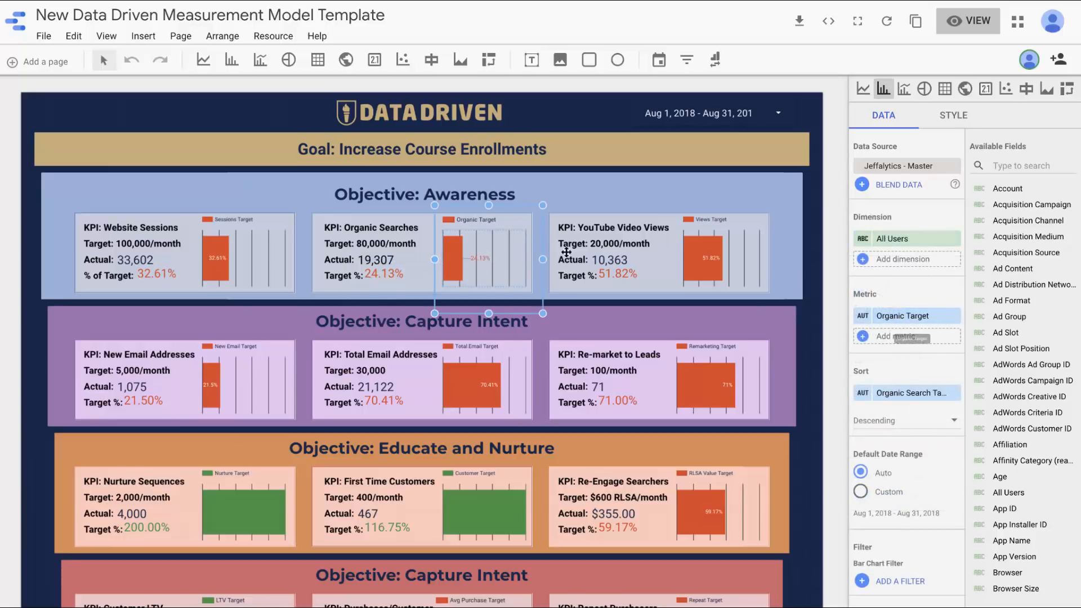
{"action": "left_click", "coordinate": [704, 266]}
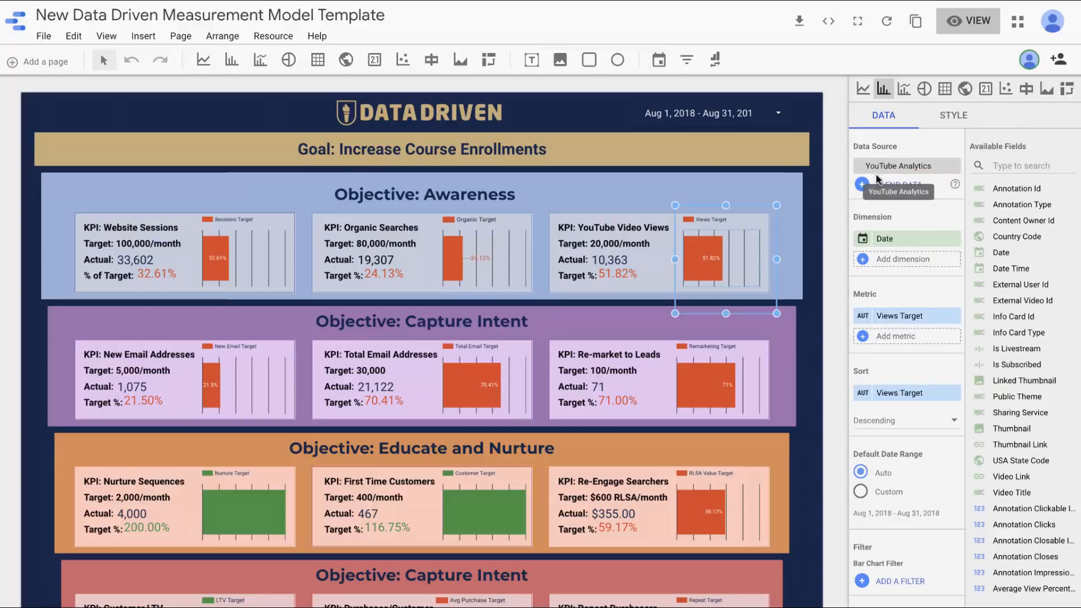
Step: Check the data source and metrics of the Total Email Addresses chart and scorecard, and return the report to view mode
{"action": "left_click", "coordinate": [718, 386]}
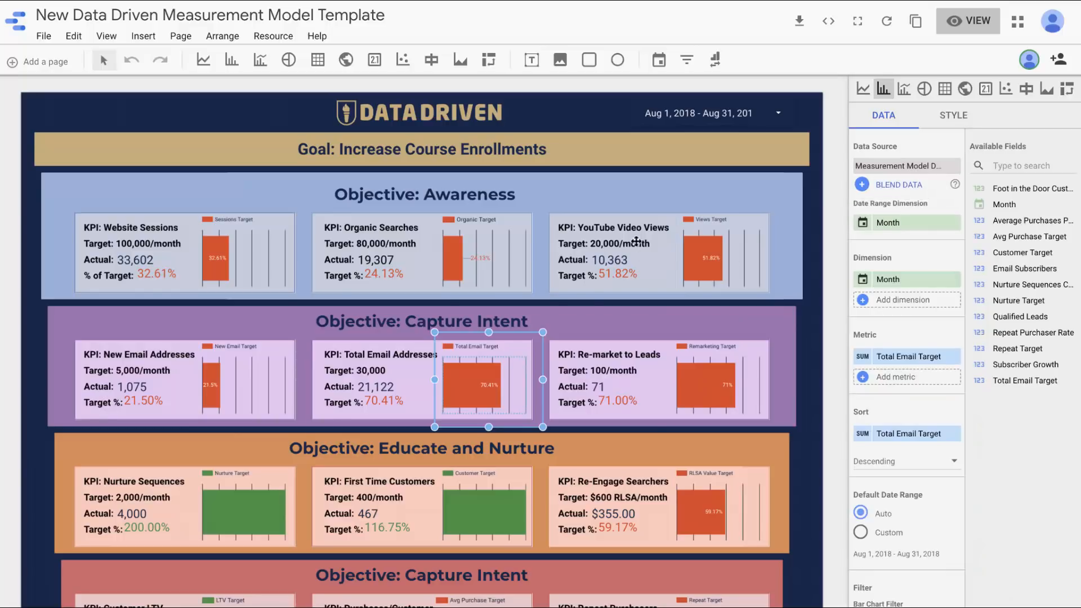
{"action": "scroll", "coordinate": [529, 389], "scroll_direction": "down", "scroll_amount": 3}
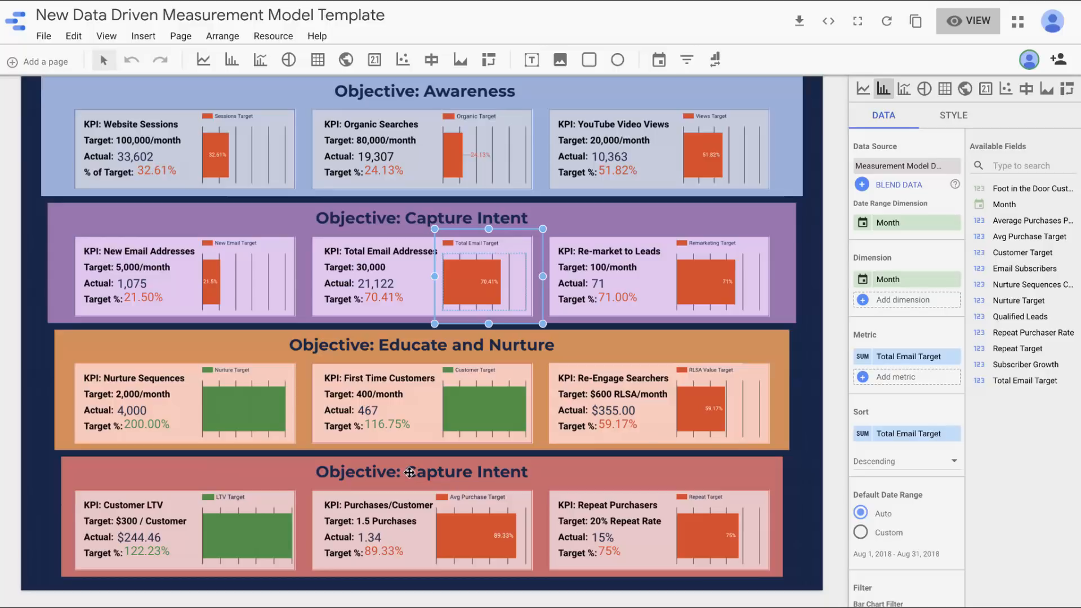
{"action": "left_click", "coordinate": [381, 281]}
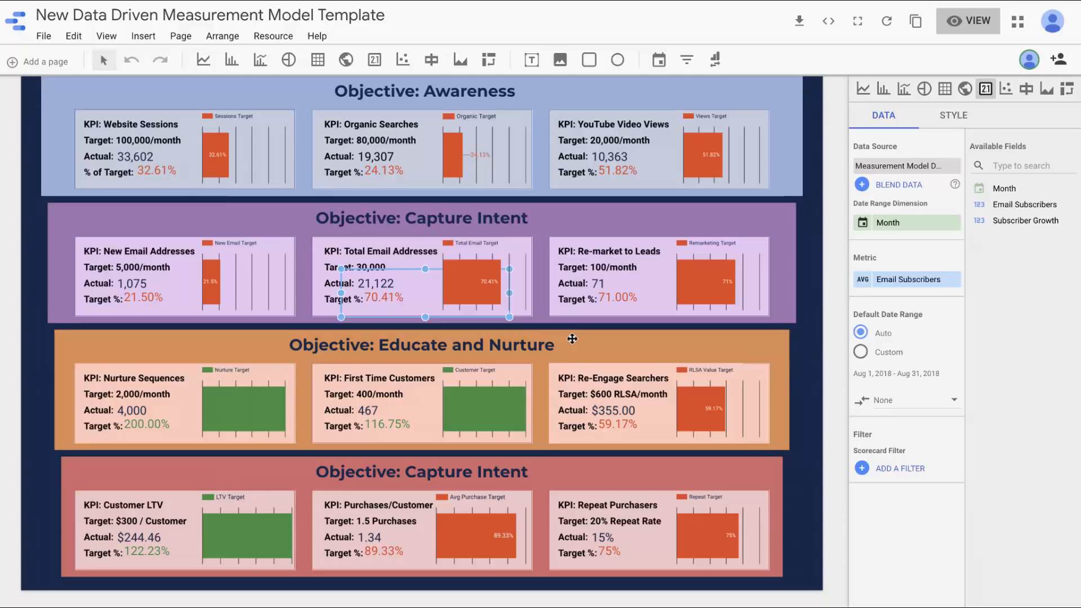
{"action": "scroll", "coordinate": [572, 339], "scroll_direction": "up", "scroll_amount": 3}
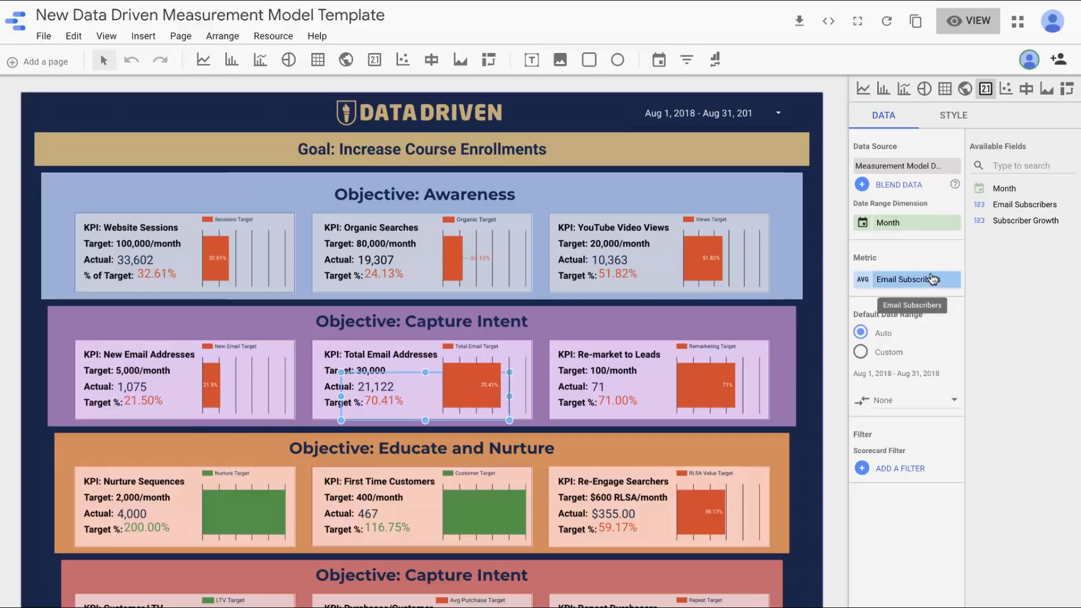
{"action": "left_click", "coordinate": [967, 23]}
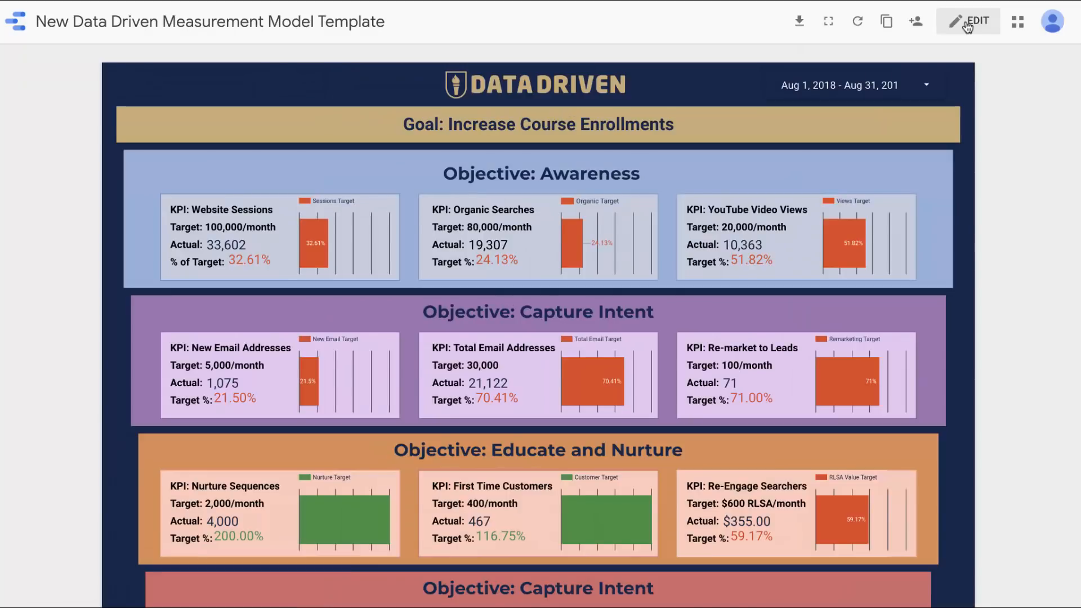